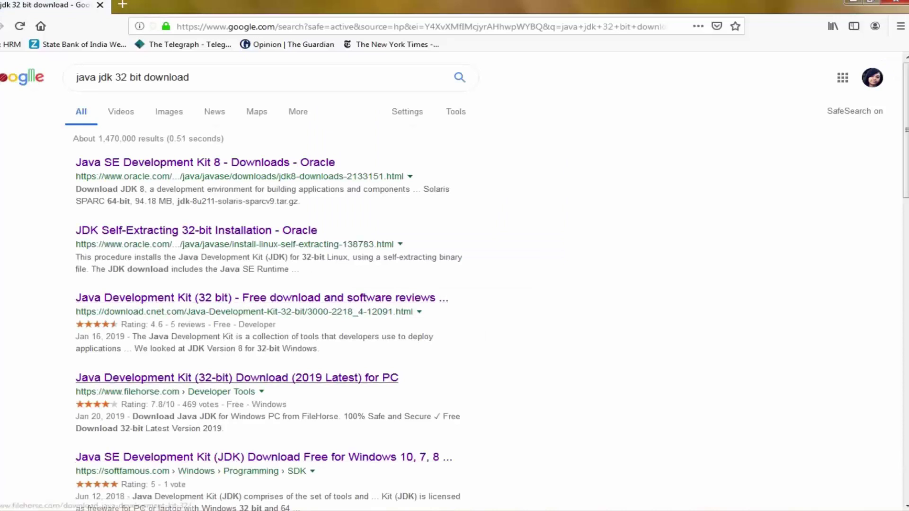
Scroll through the Google results for 'java jdk 32 bit download' to compare the download pages
scroll(260, 350, "down", 4)
scroll(236, 374, "down", 2)
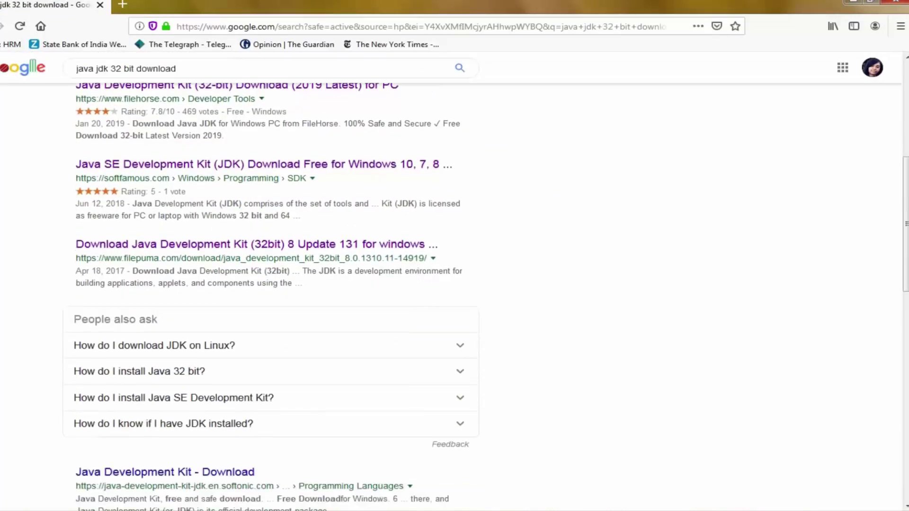
scroll(237, 374, "up", 7)
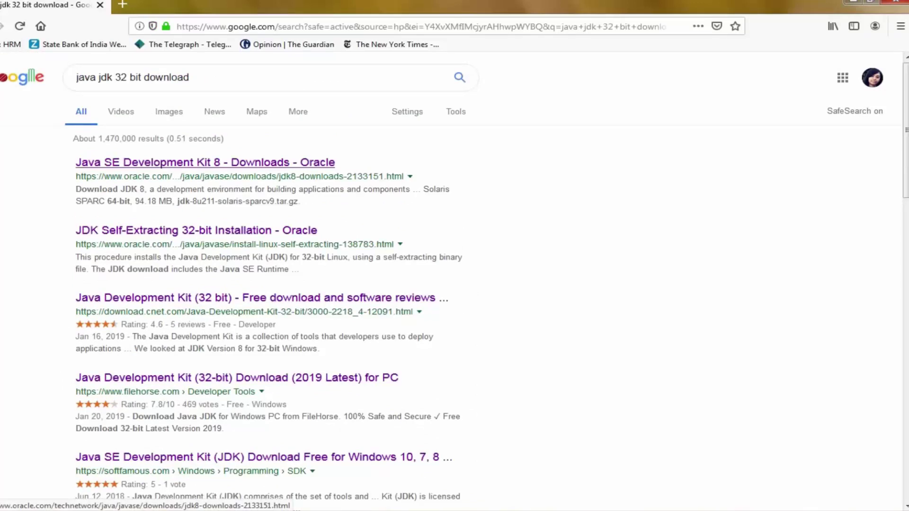
On Oracle's JDK 8 downloads page, accept the license and request jdk-8u211-windows-i586.exe
left_click(205, 163)
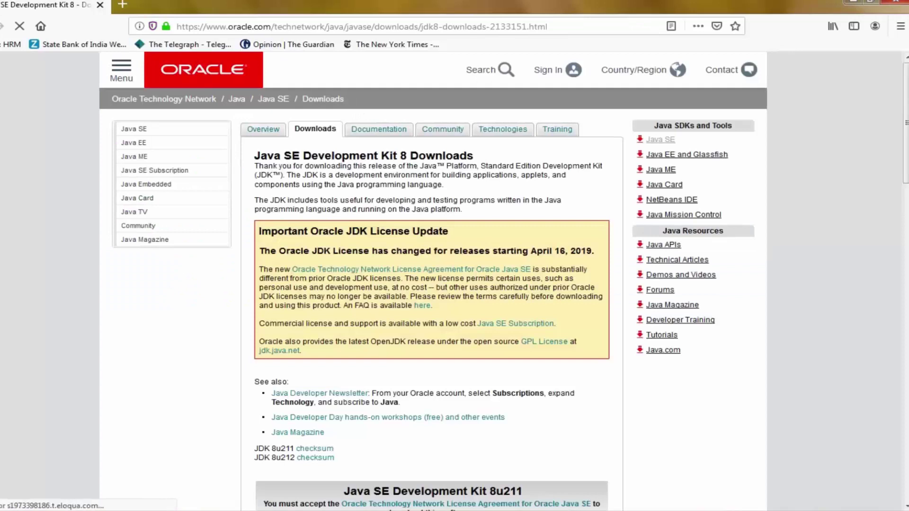
left_click(121, 69)
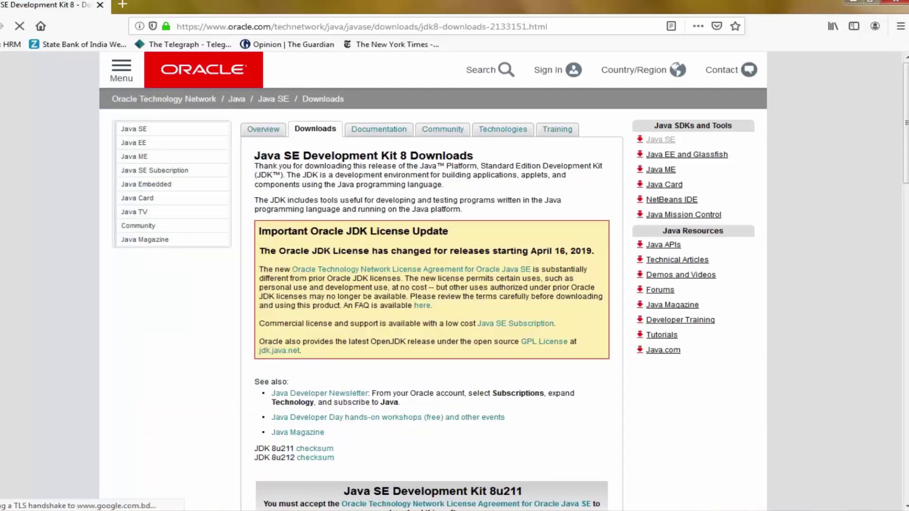
scroll(455, 282, "down", 2)
scroll(454, 281, "down", 6)
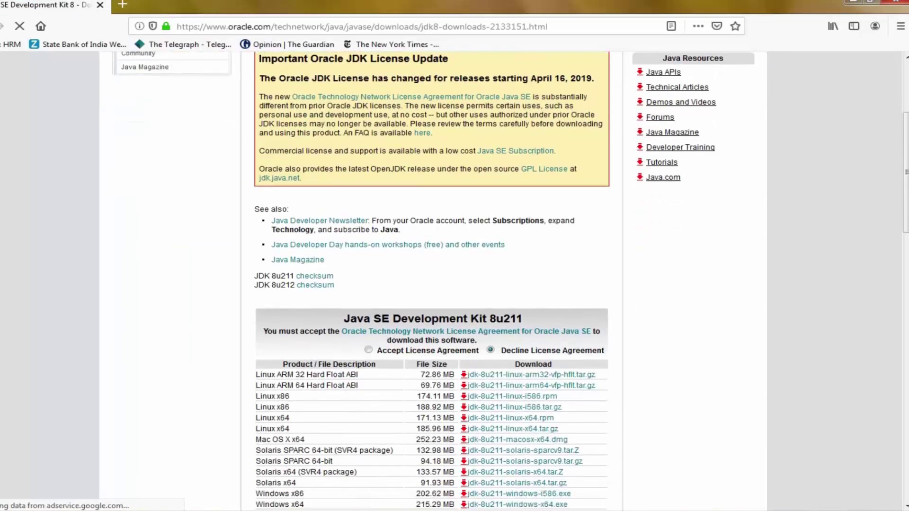
scroll(454, 281, "down", 3)
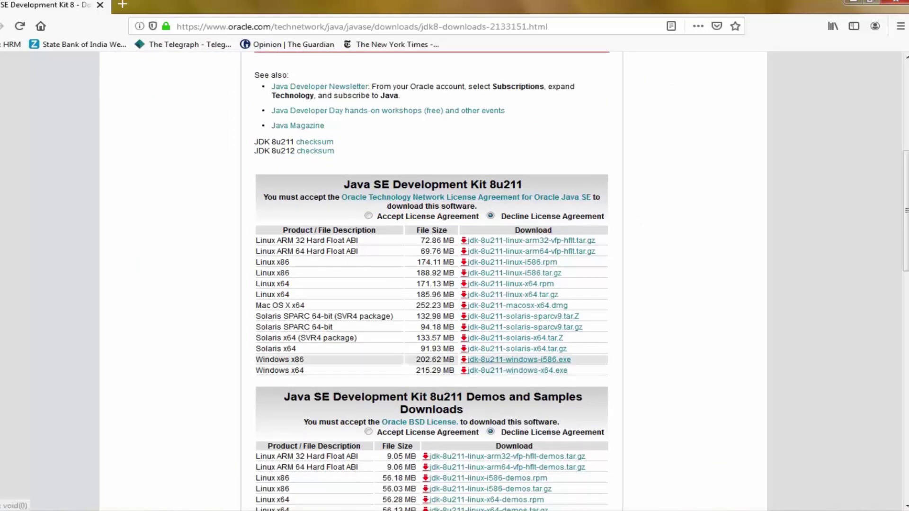
scroll(521, 360, "up", 2)
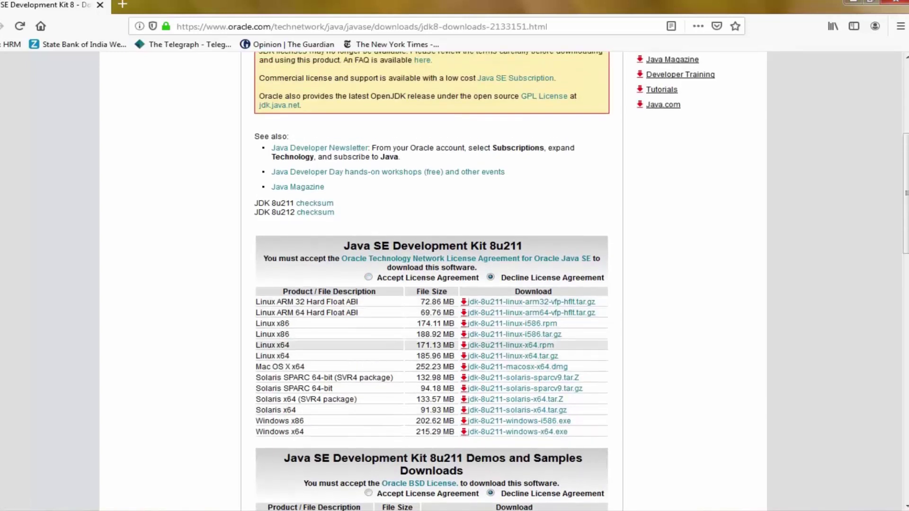
left_click(368, 277)
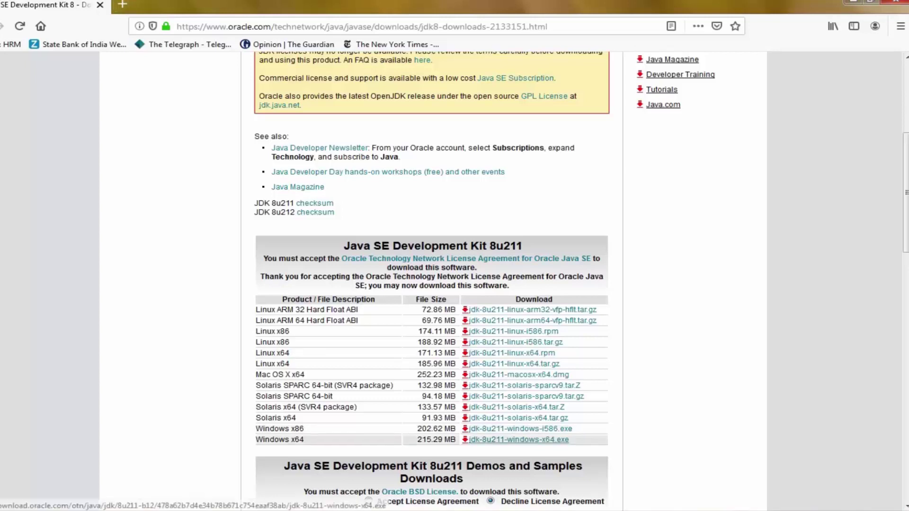
left_click(520, 428)
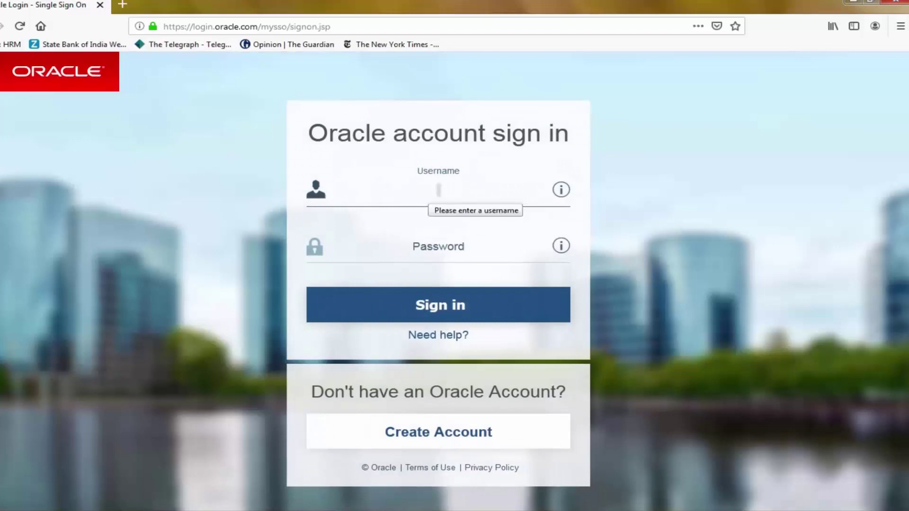
Sign in with the Oracle account username and password to unlock the installer download
type("username")
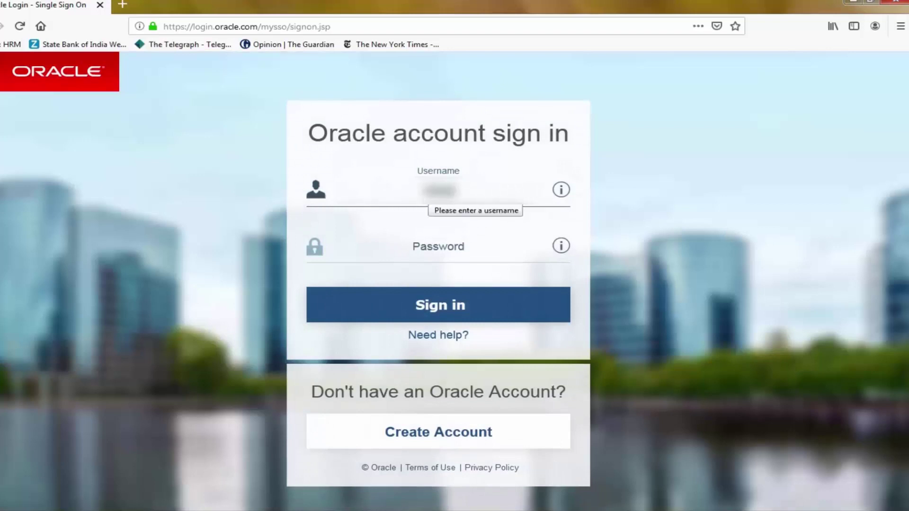
type("ab")
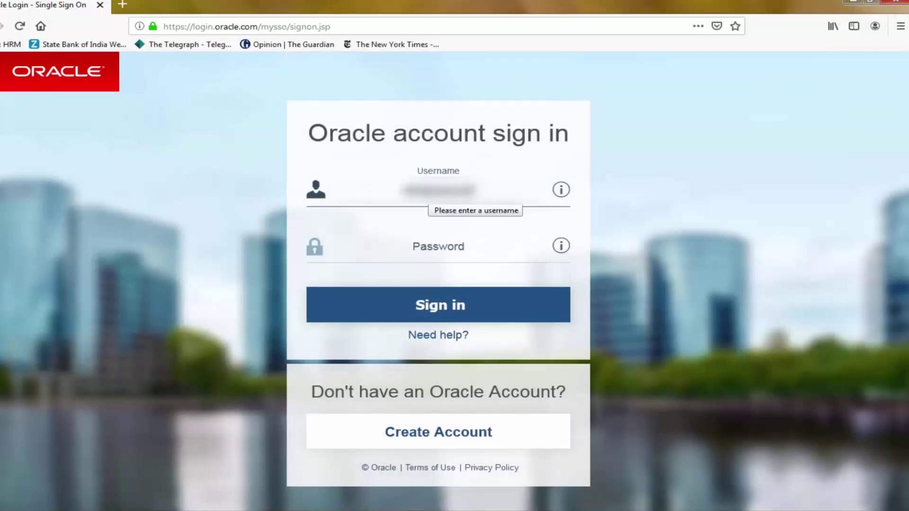
type("example")
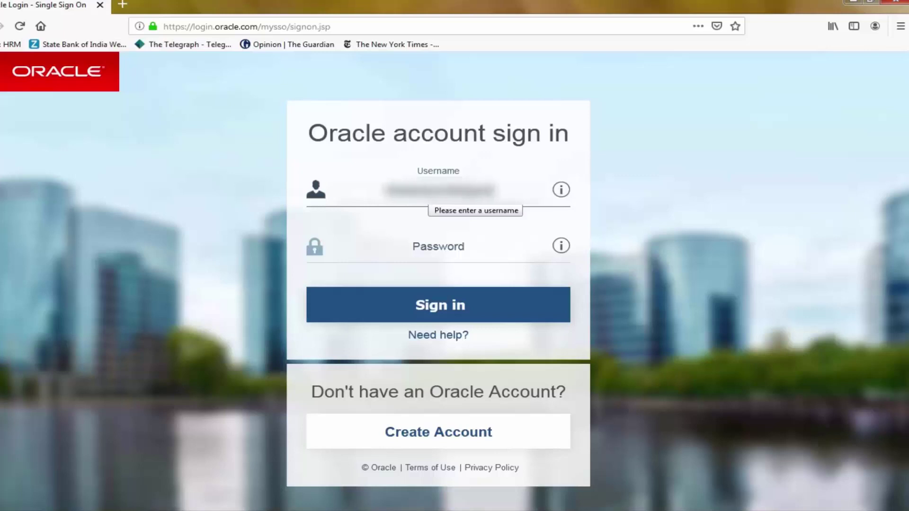
type("abcd")
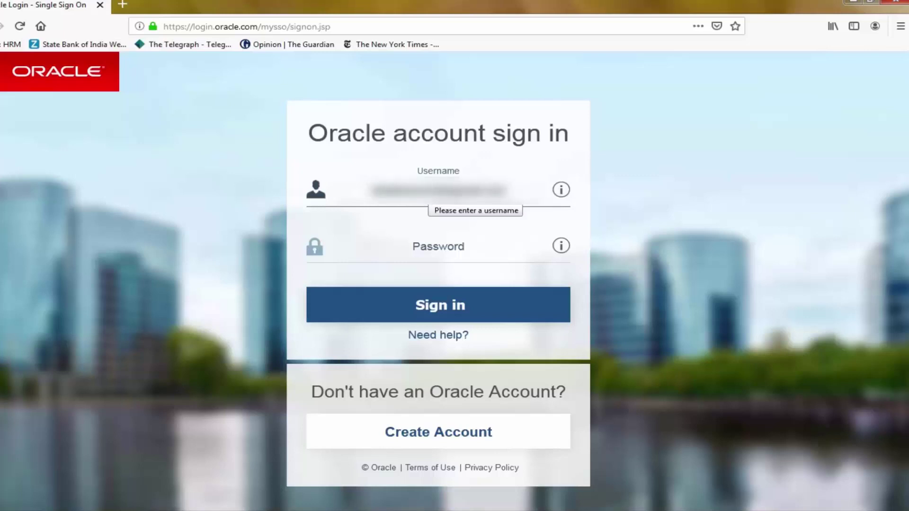
key("Tab")
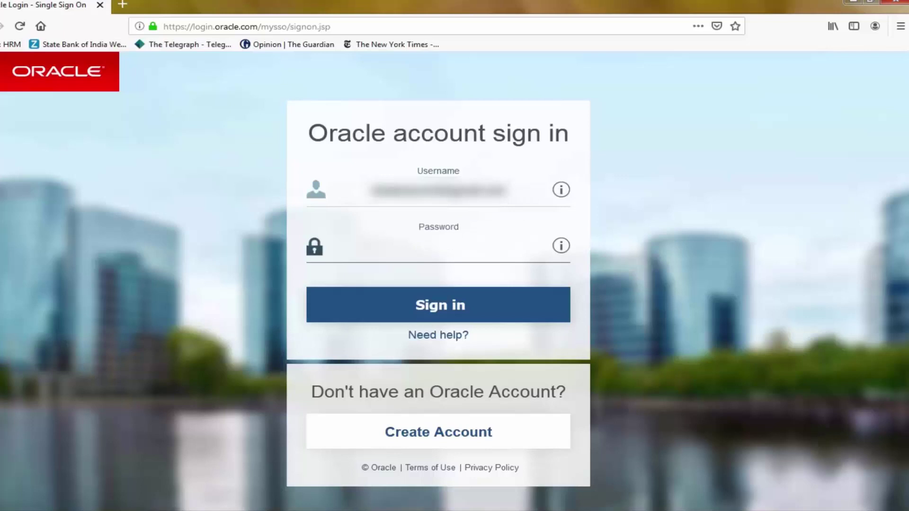
type("****")
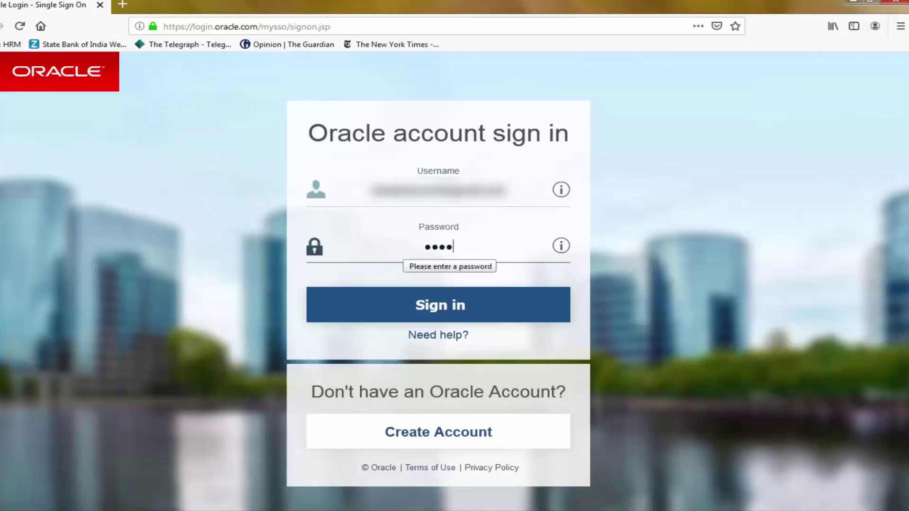
type("*******")
key("Return")
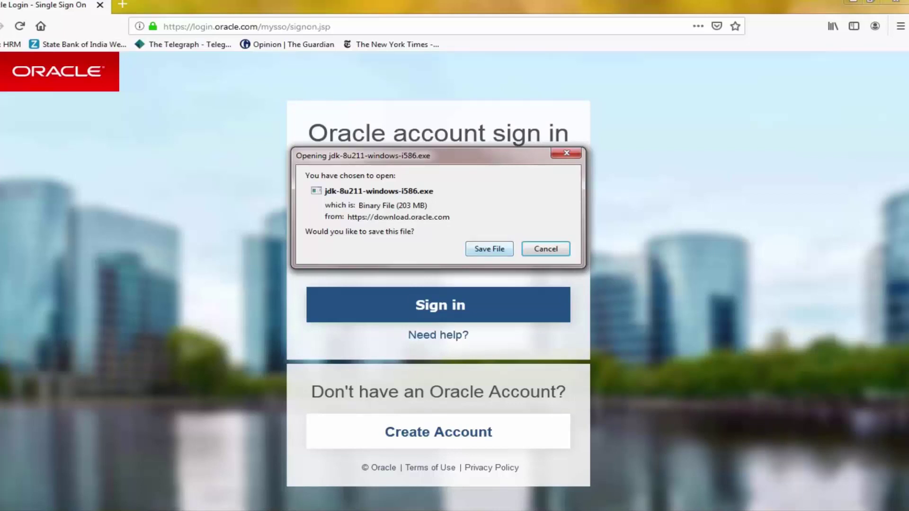
Save jdk-8u211-windows-i586.exe and open its containing folder from the Downloads panel
key("Return")
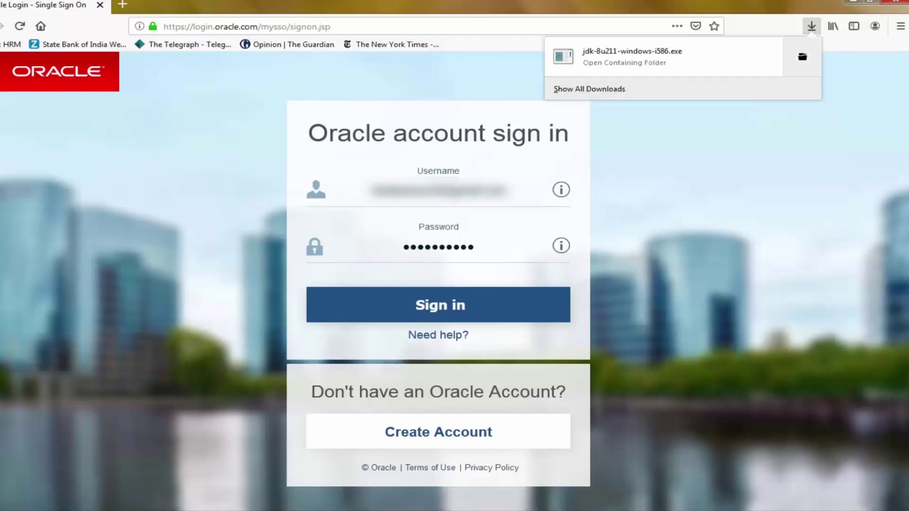
left_click(803, 57)
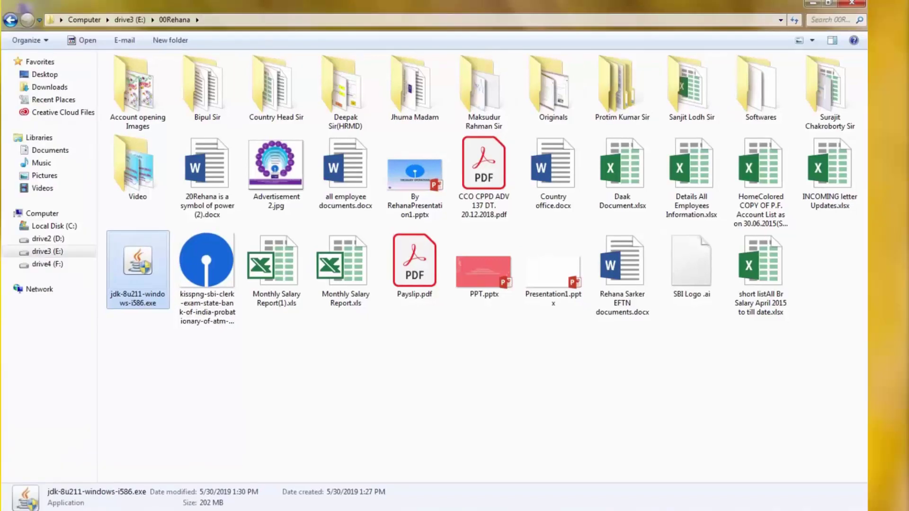
Run jdk-8u211-windows-i586.exe from the E: drive folder via its right-click Open command
right_click(138, 269)
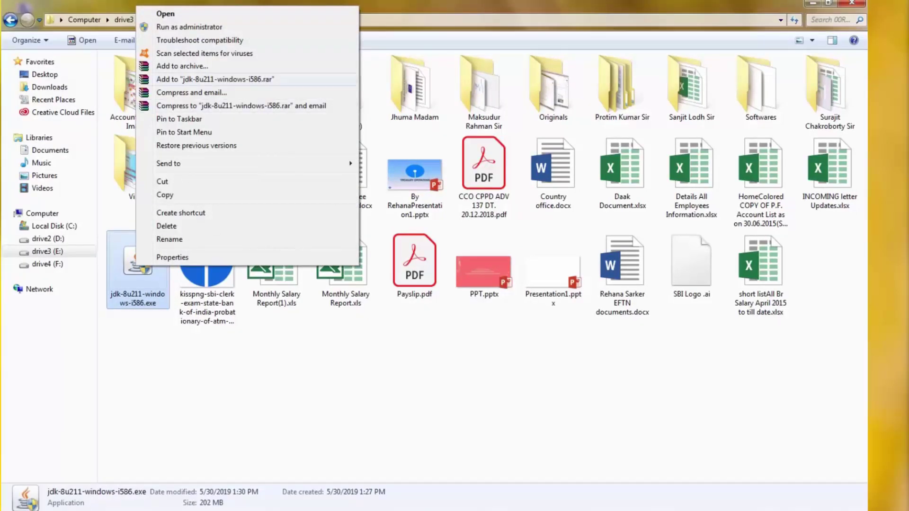
left_click(166, 13)
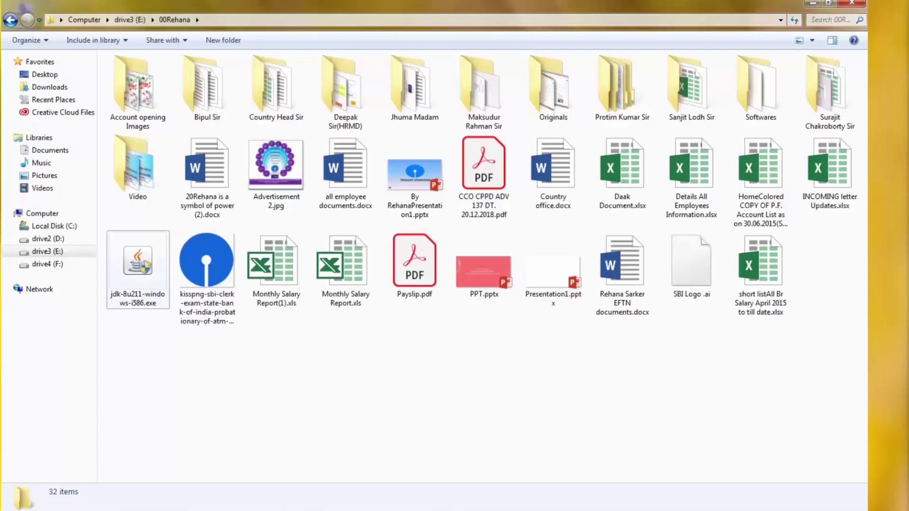
left_click(137, 265)
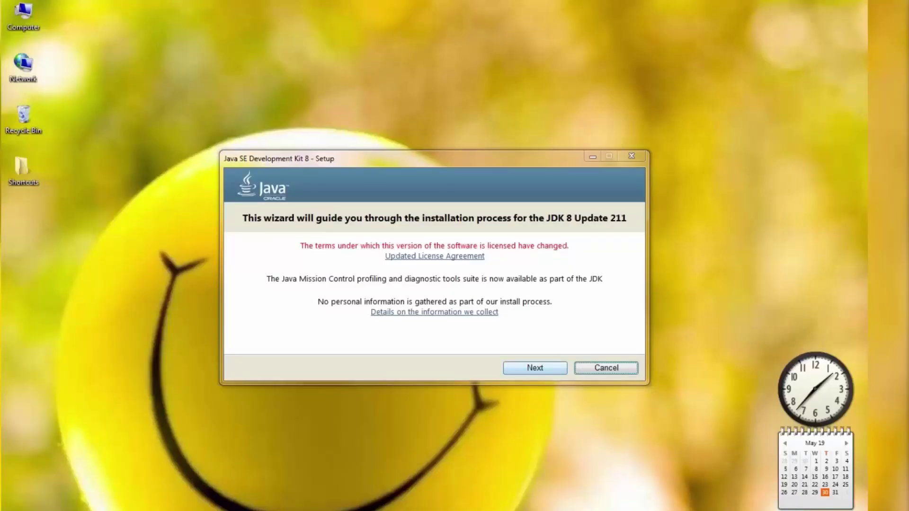
Go past the welcome page and install the default features to C:\Program Files\Java\jdk1.8.0_211
left_click(534, 368)
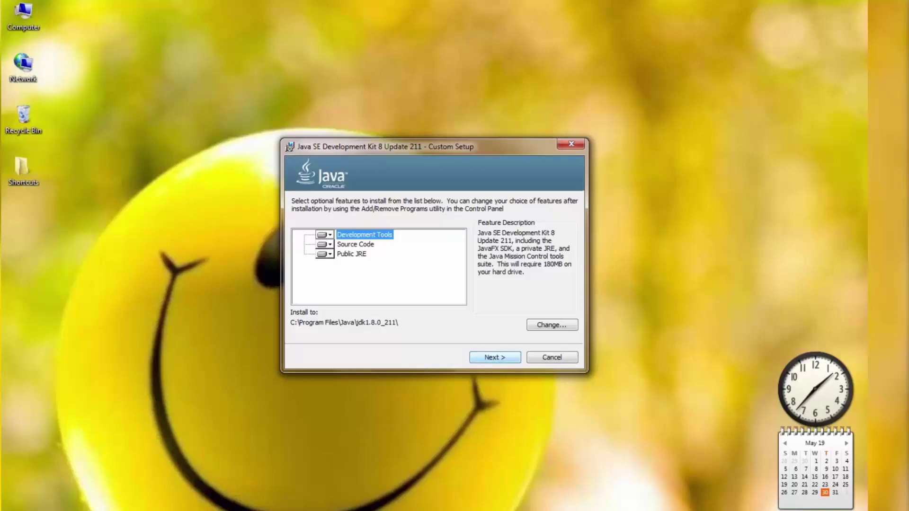
key("Return")
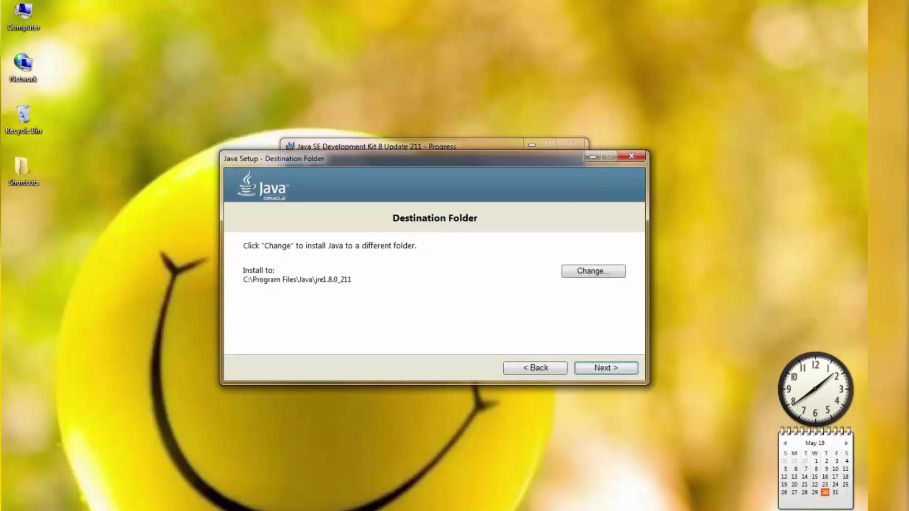
Leave the JRE destination folder unchanged and complete the JDK 8 Update 211 installation
left_click(594, 271)
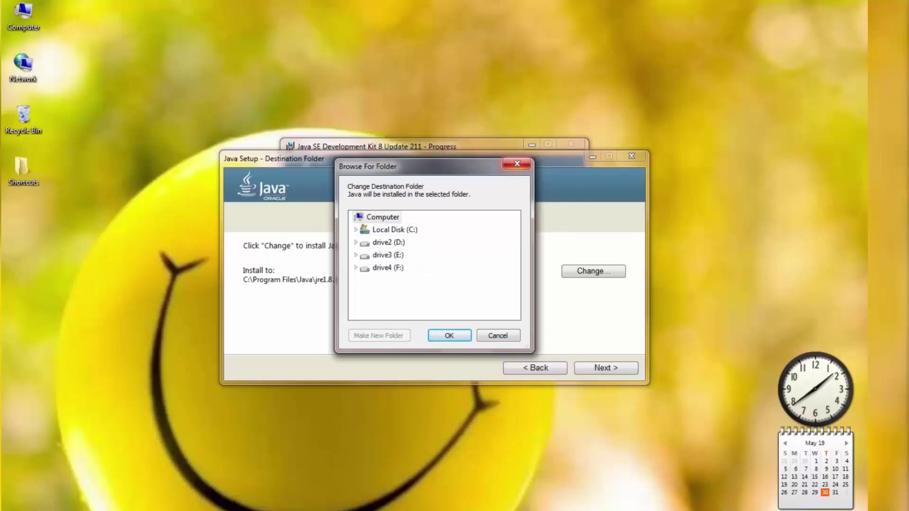
left_click(497, 335)
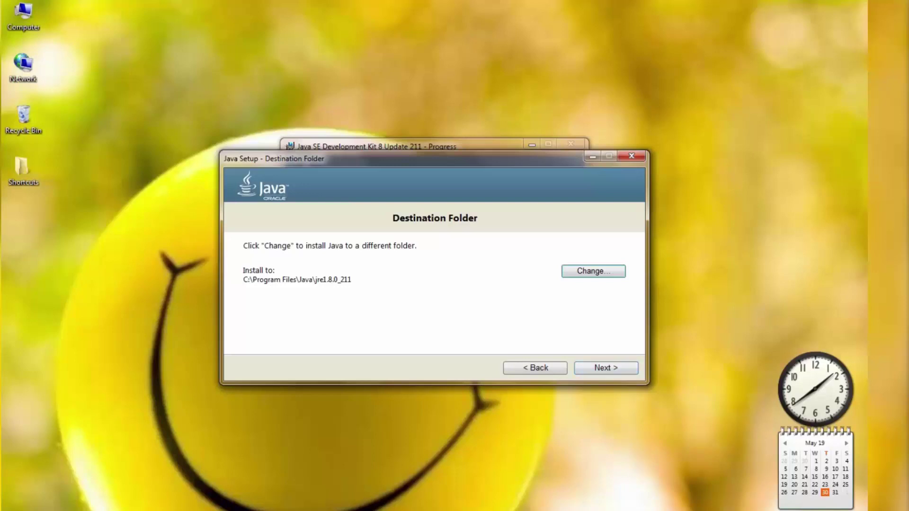
key("Return")
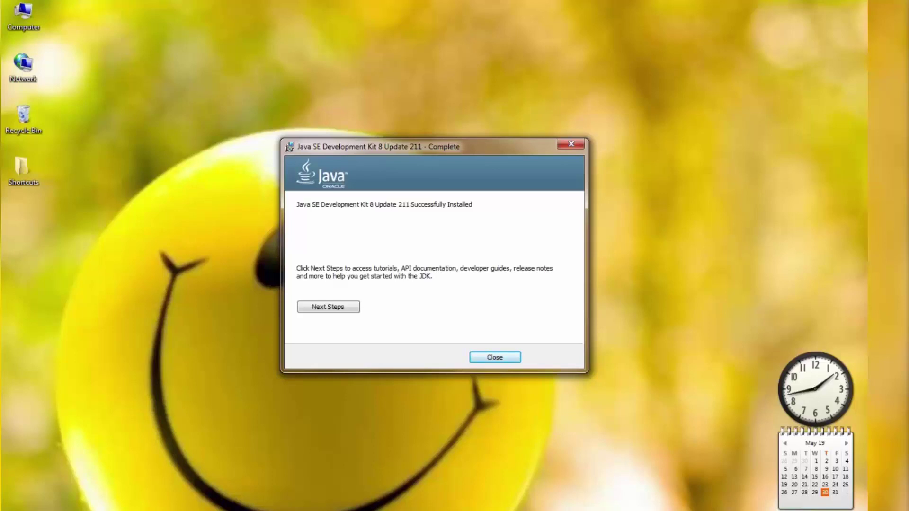
Close the installer's Complete screen, then open and close the Computer window
key("Return")
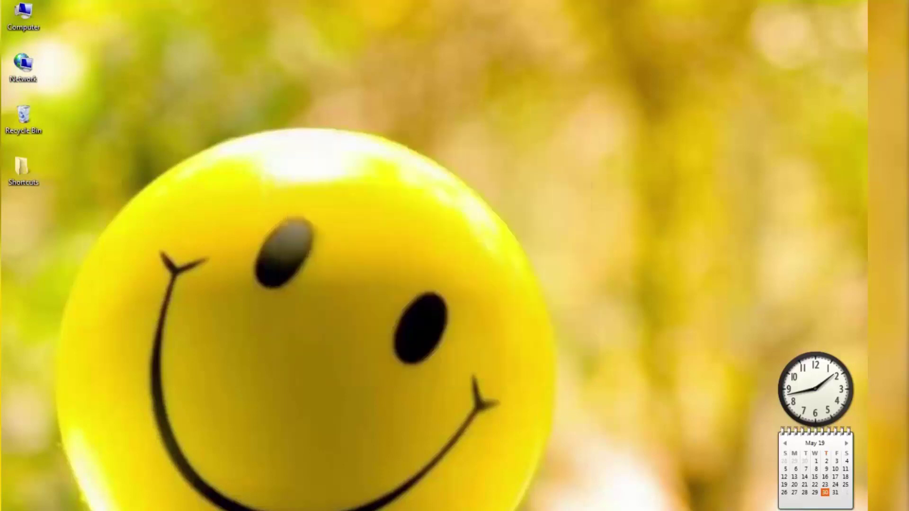
key("super")
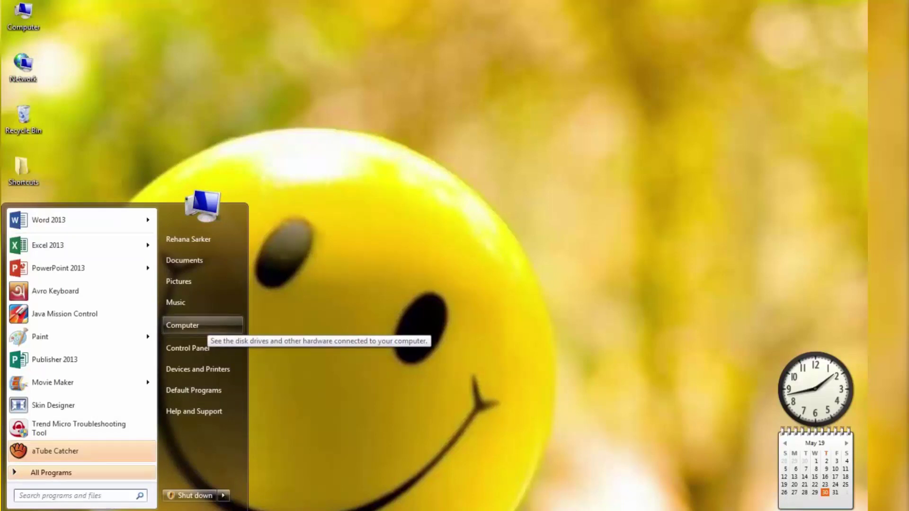
key("Return")
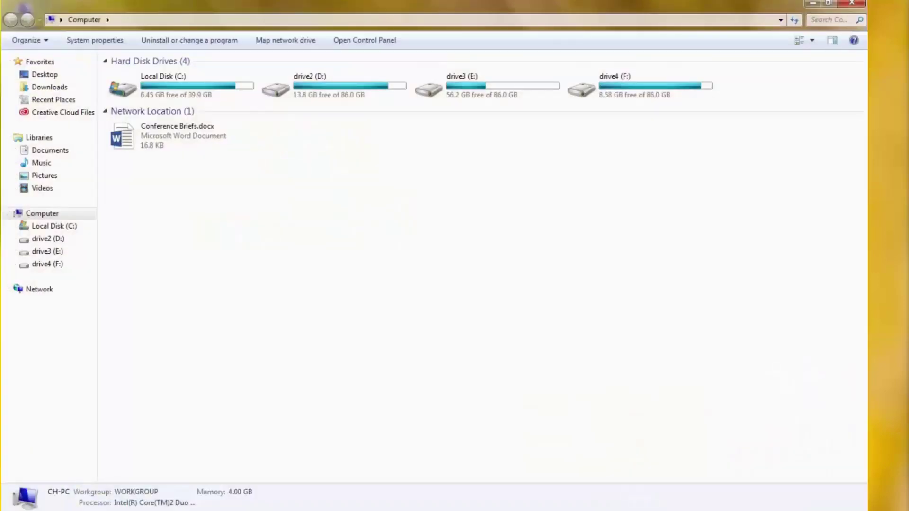
key("alt+F4")
Check Programs and Features lists Java 8 Update 211 and JDK 8 Update 211, then reopen Start
key("super")
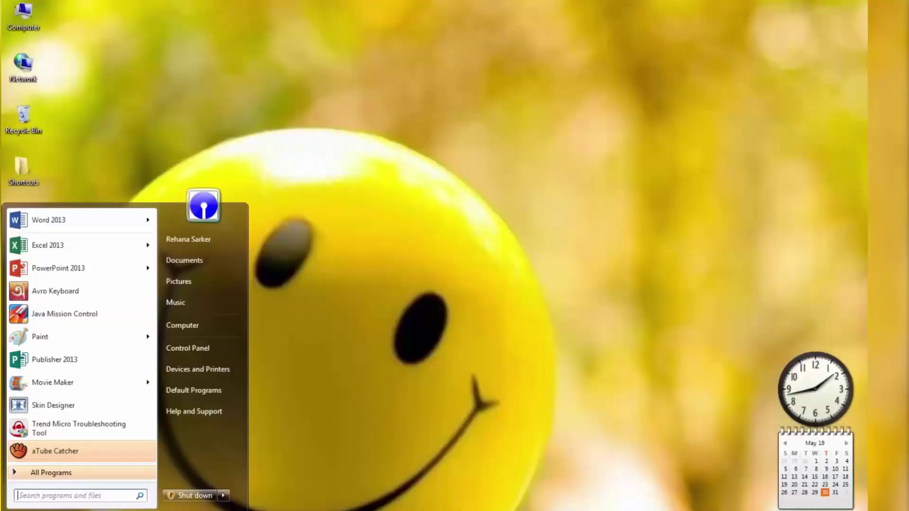
key("Right")
key("Down")
key("Down")
key("Down")
key("Down")
key("Down")
key("Return")
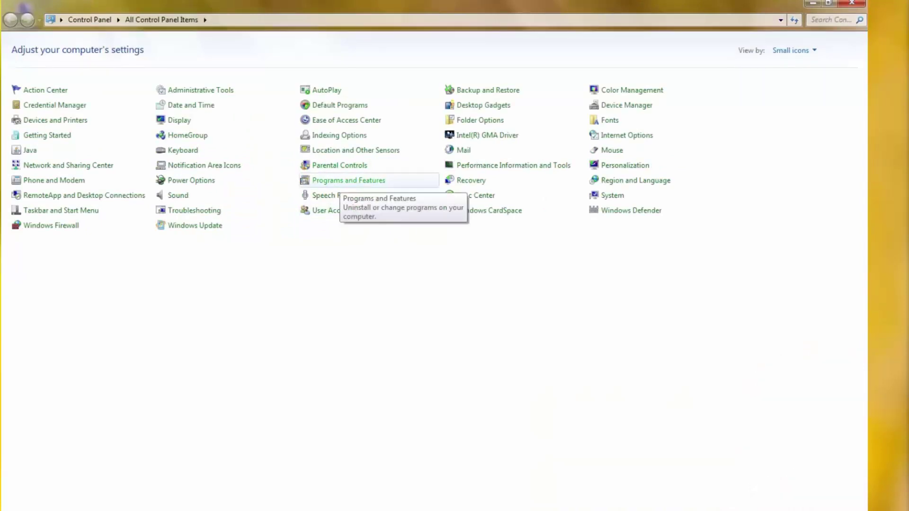
left_click(342, 181)
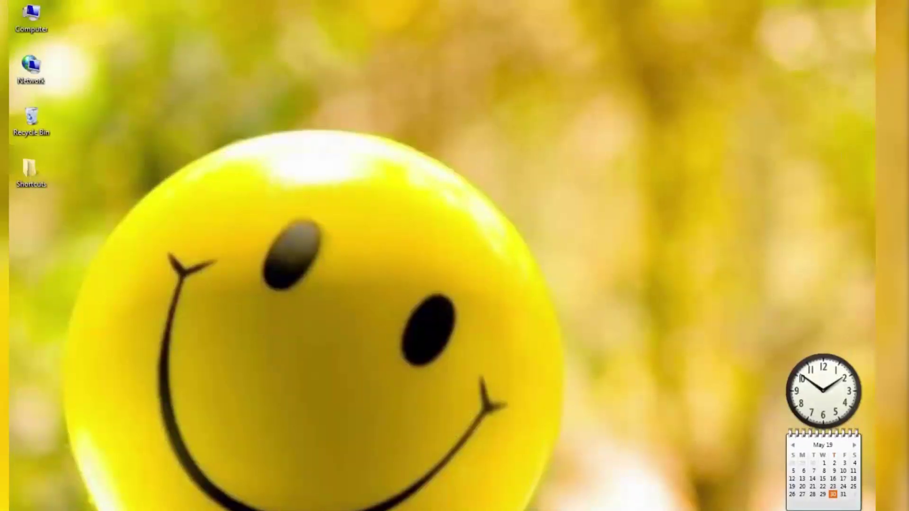
key("super")
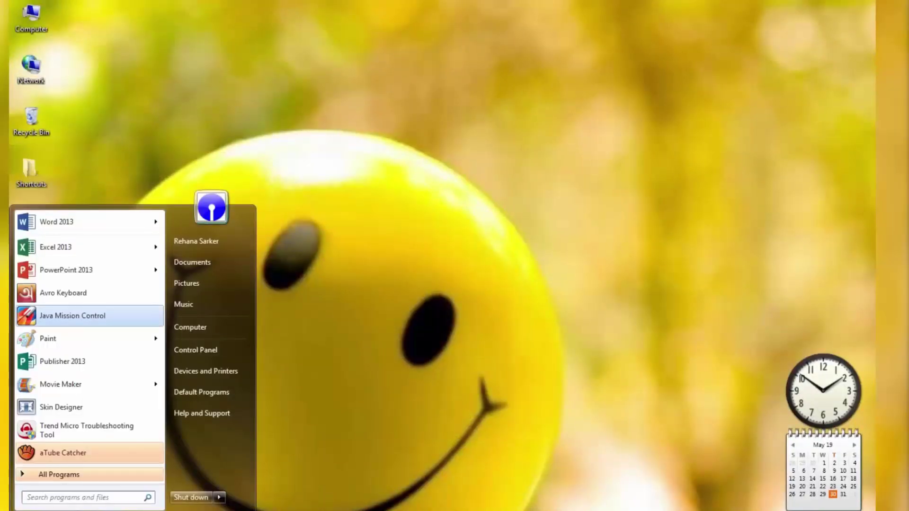
Show the Java Mission Control shortcut's Properties and move that dialog to the right
right_click(101, 314)
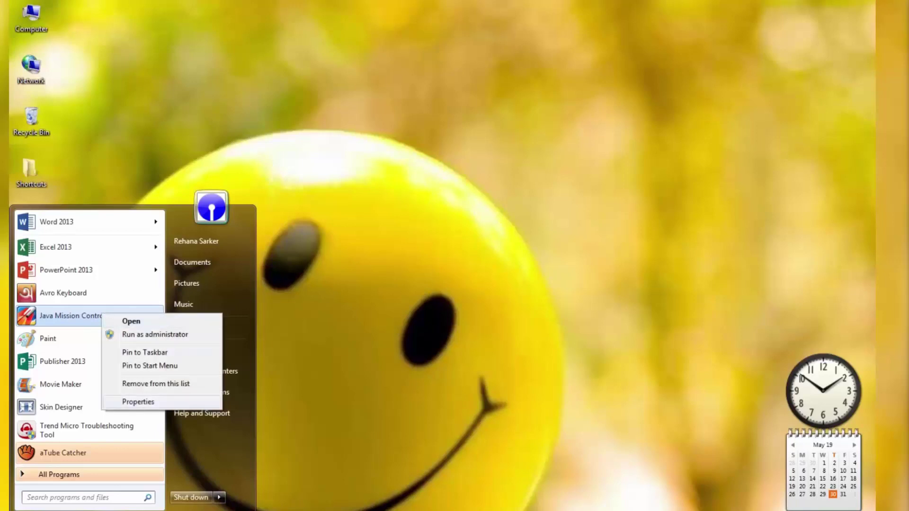
left_click(138, 402)
left_click_drag(204, 201, 711, 205)
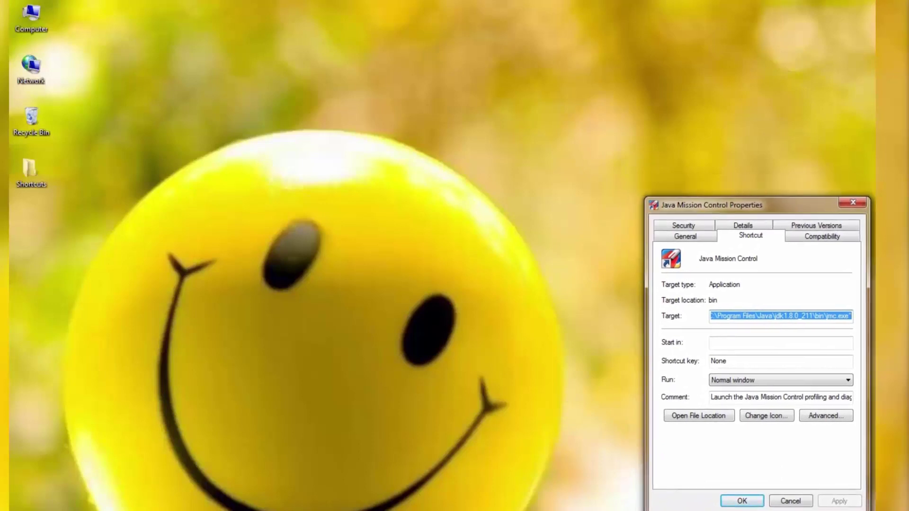
Open the desktop Computer's System properties page
left_click(31, 18)
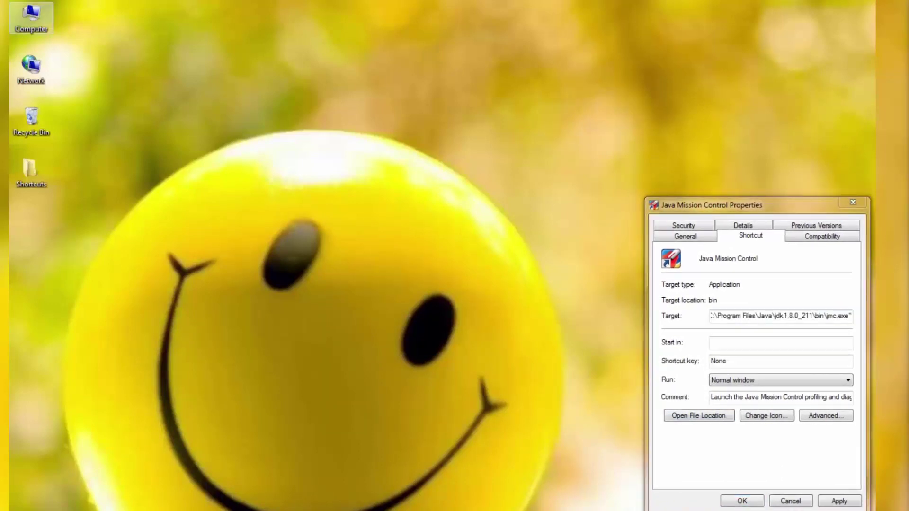
right_click(36, 17)
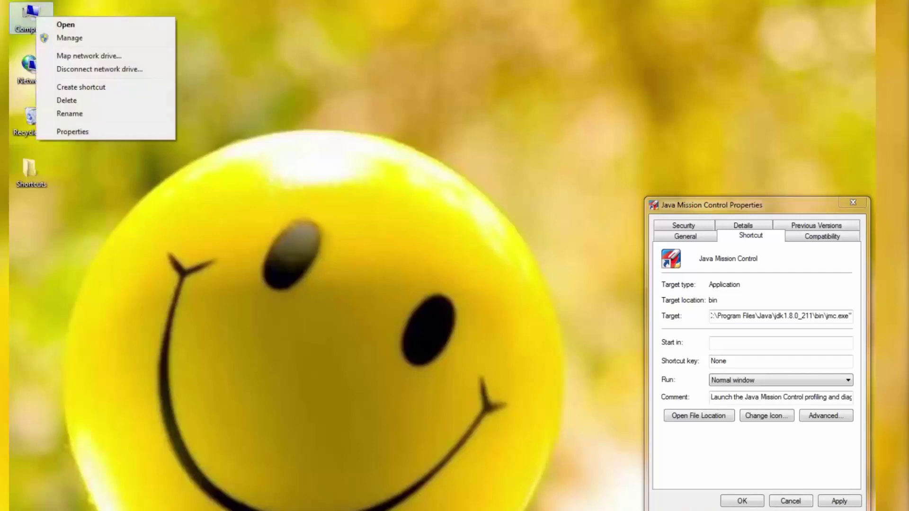
left_click(73, 132)
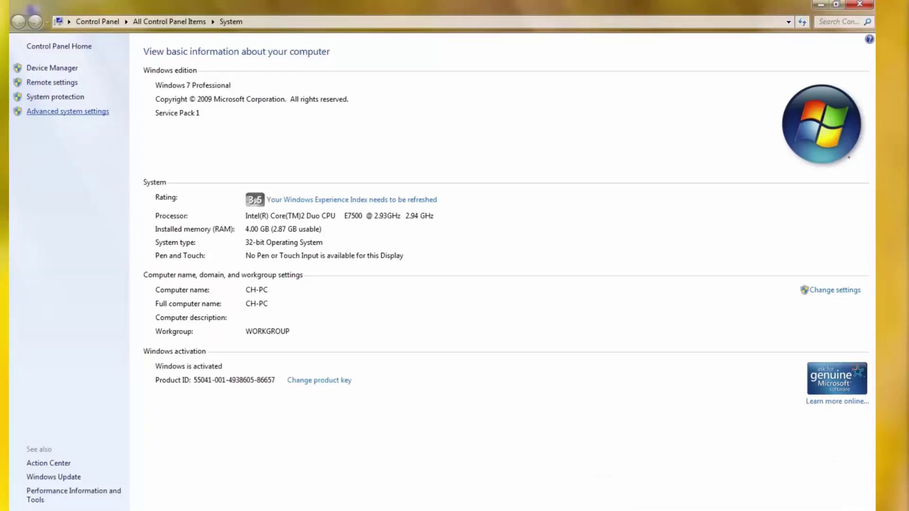
Open Environment Variables and start a new system variable, entering its Java-prefixed name
left_click(67, 111)
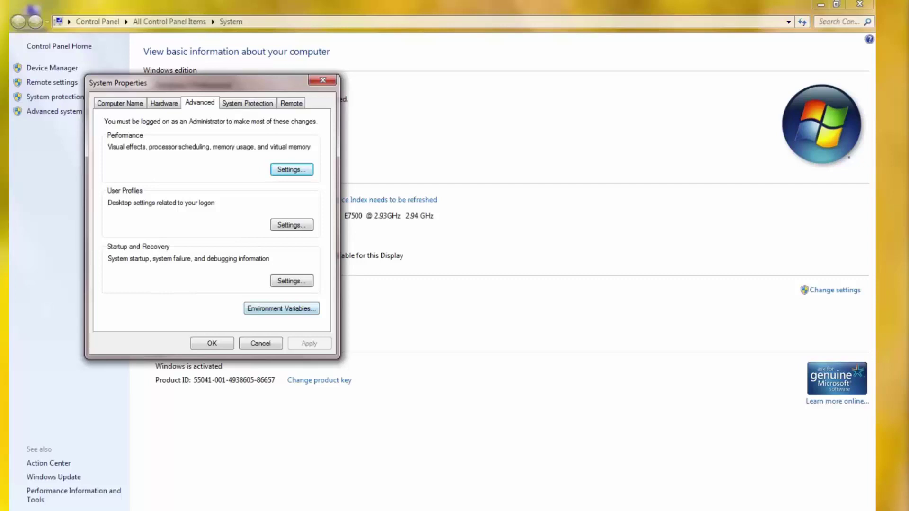
key("alt+n")
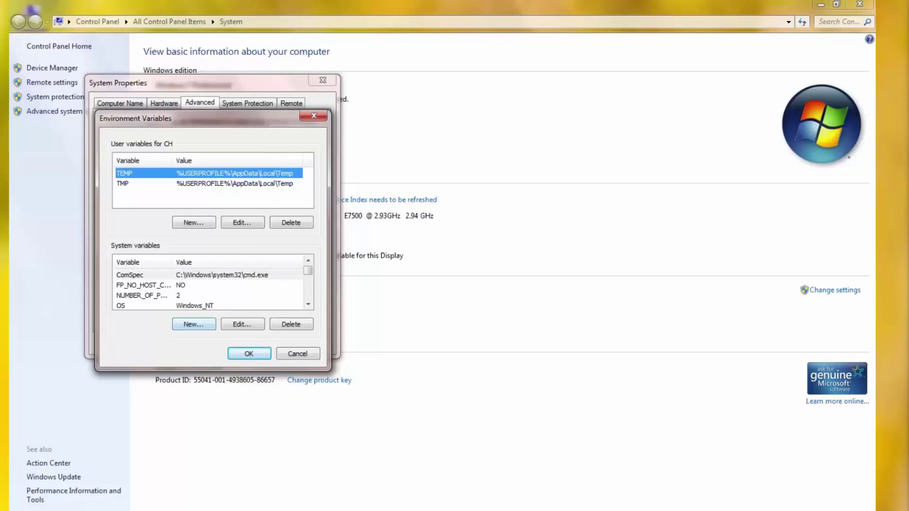
key("alt+w")
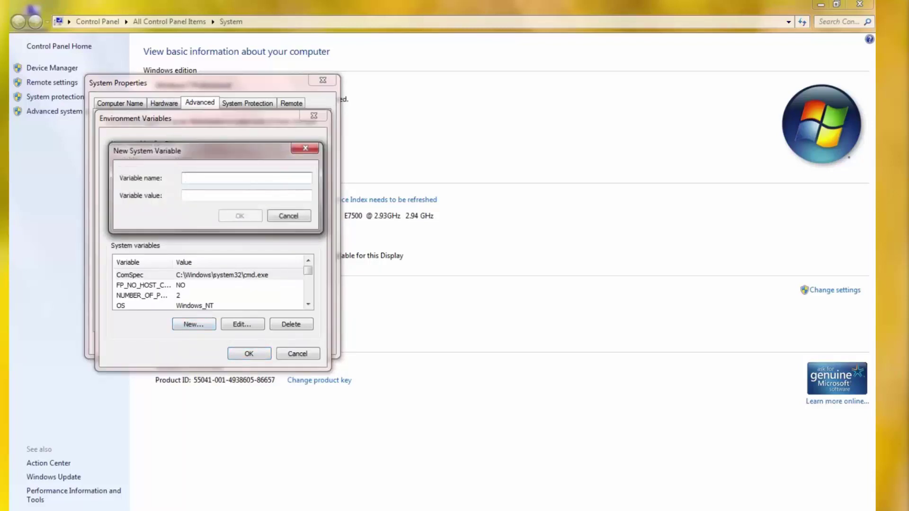
type("Java Rehana")
left_click(246, 195)
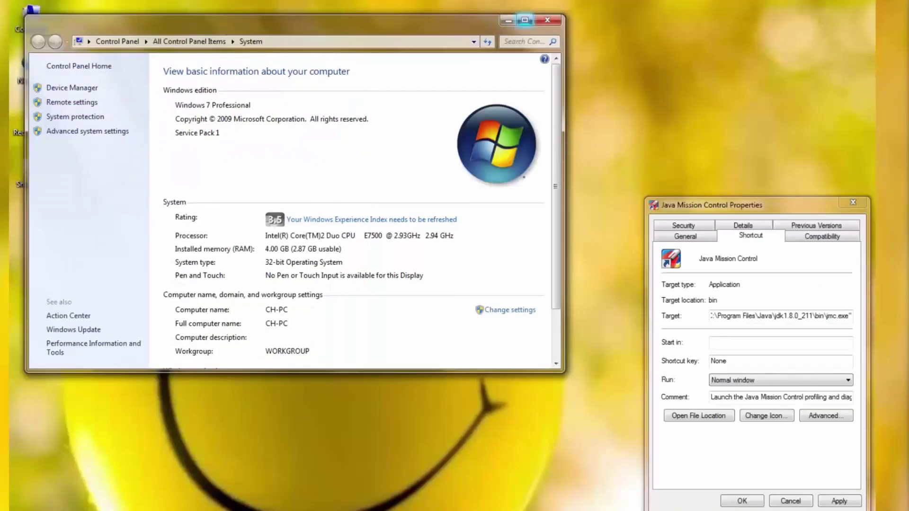
Paste the shortcut target C:\Program Files\Java\jdk1.8.0_211\bin\jmc.exe as the value and confirm
left_click(508, 21)
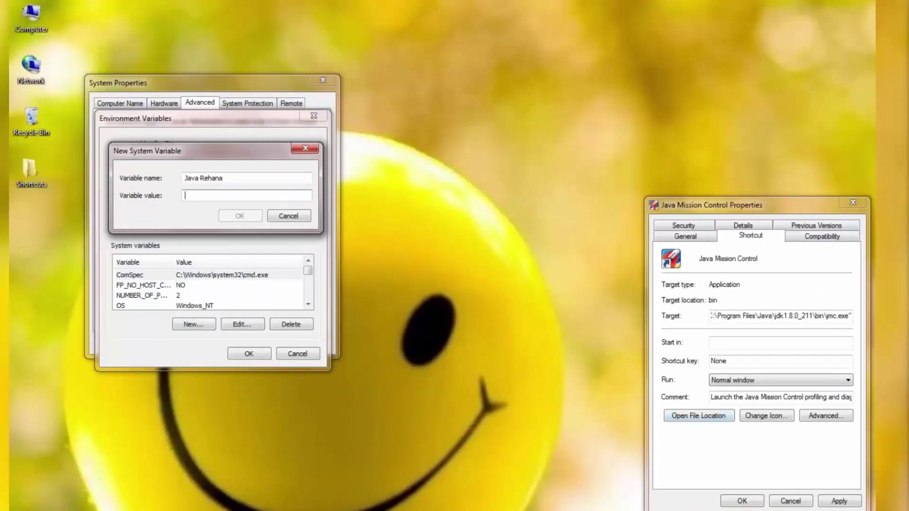
left_click(721, 316)
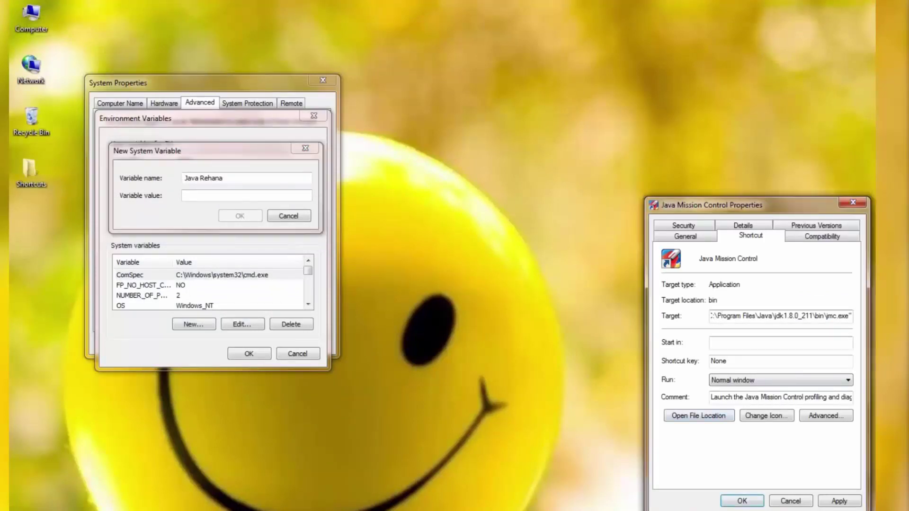
key("ctrl+a")
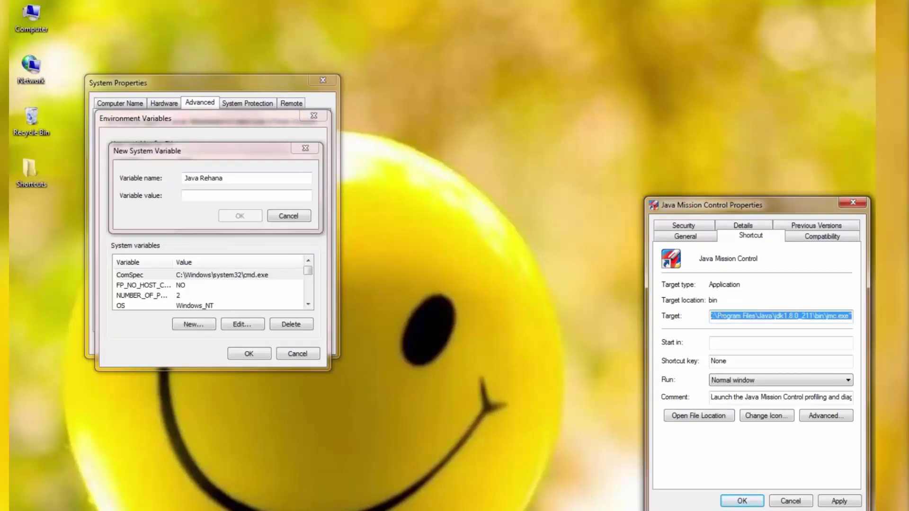
right_click(720, 316)
left_click(746, 355)
left_click(208, 196)
right_click(208, 196)
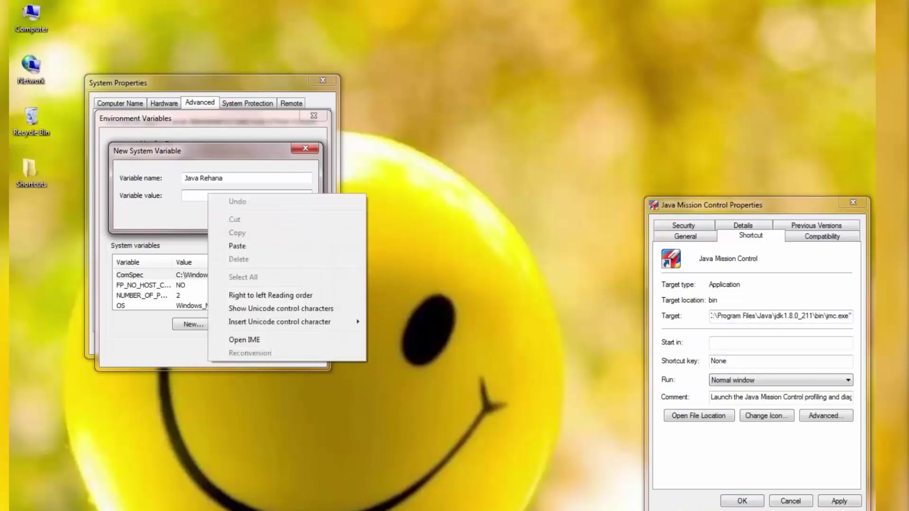
left_click(237, 246)
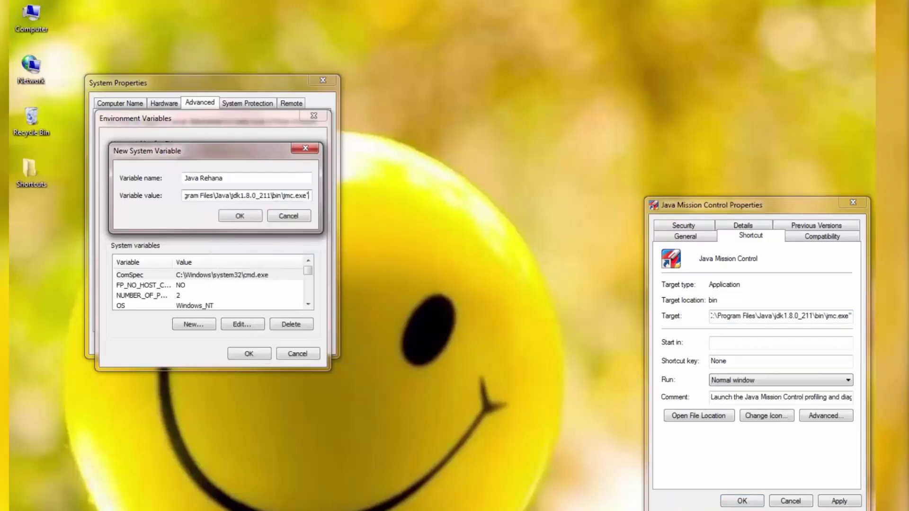
key("Return")
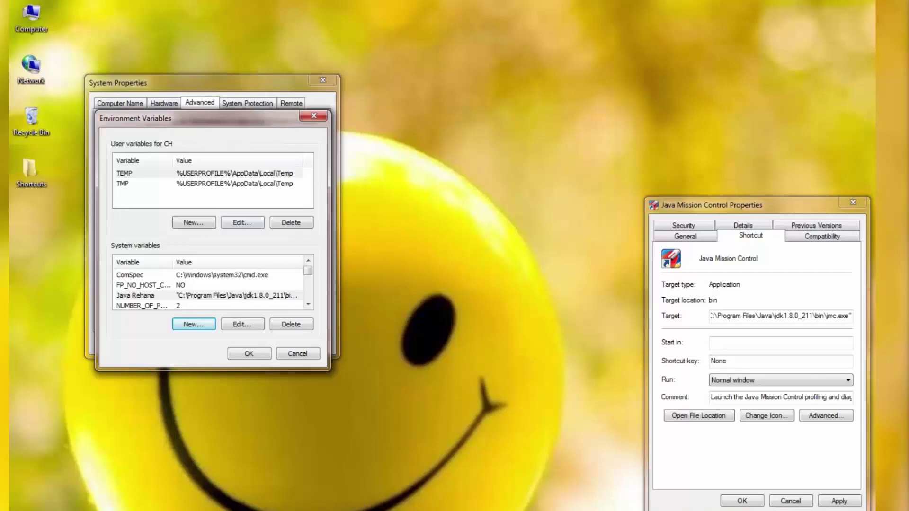
Accept the environment variable changes, close System Properties, and dismiss the Access Denied warning
scroll(209, 288, "down", 4)
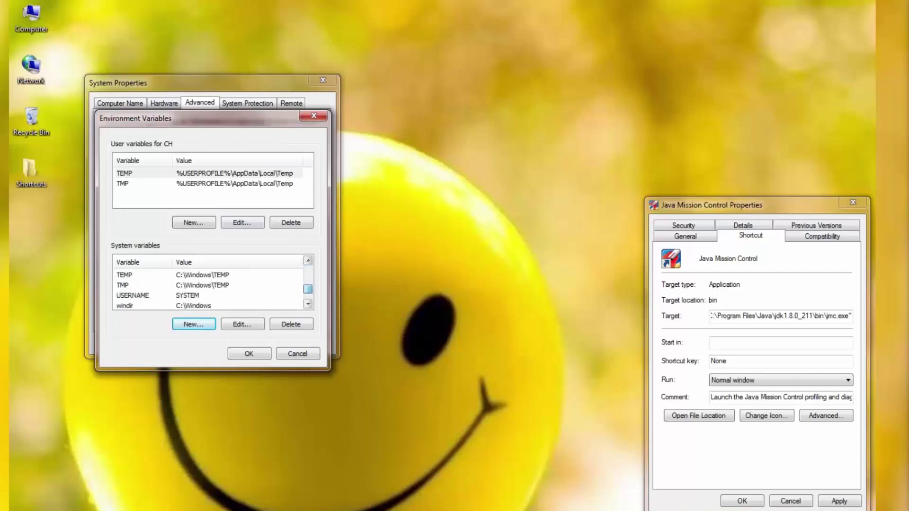
scroll(208, 289, "up", 4)
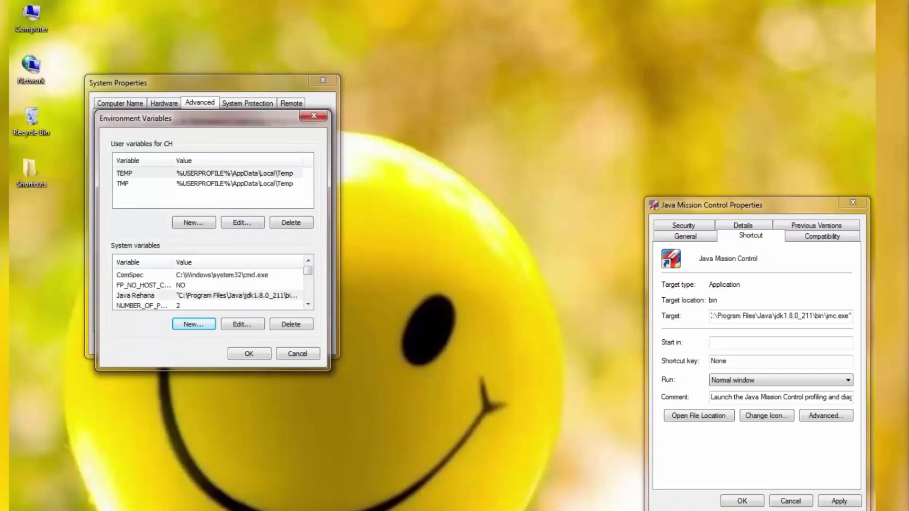
left_click(249, 354)
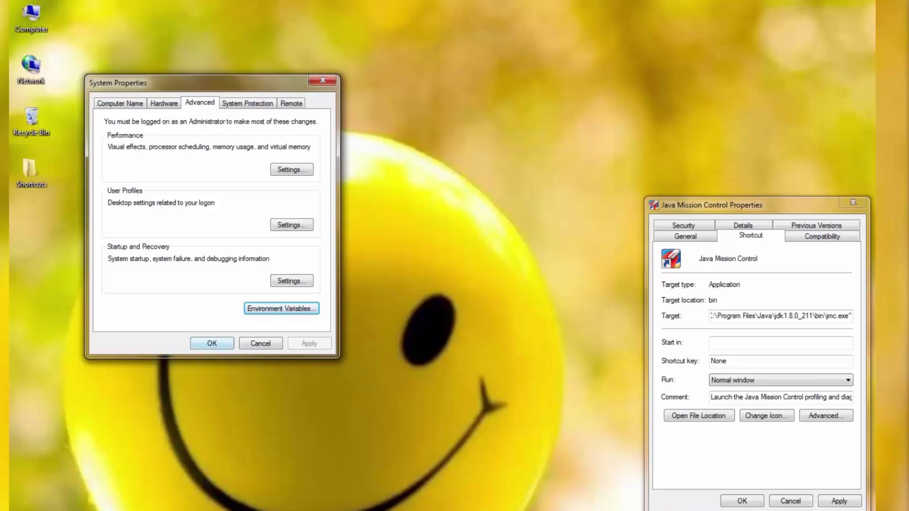
key("Escape")
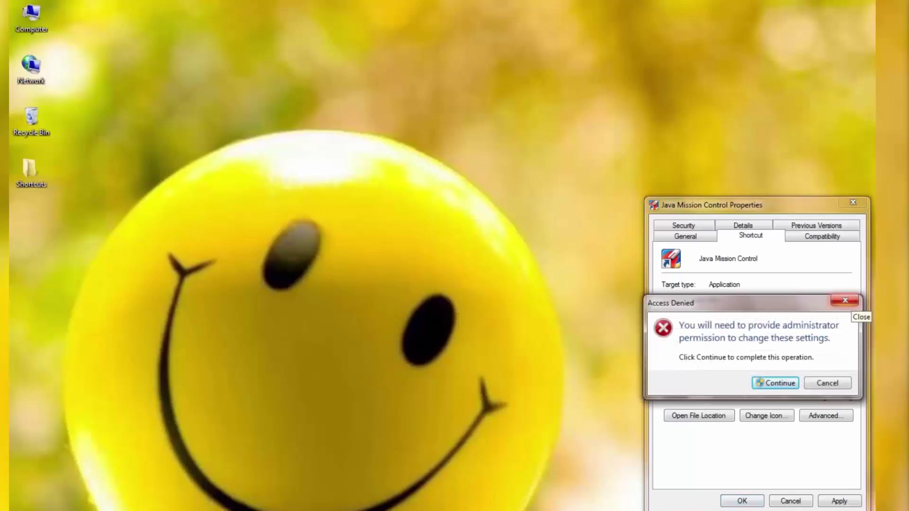
left_click(845, 301)
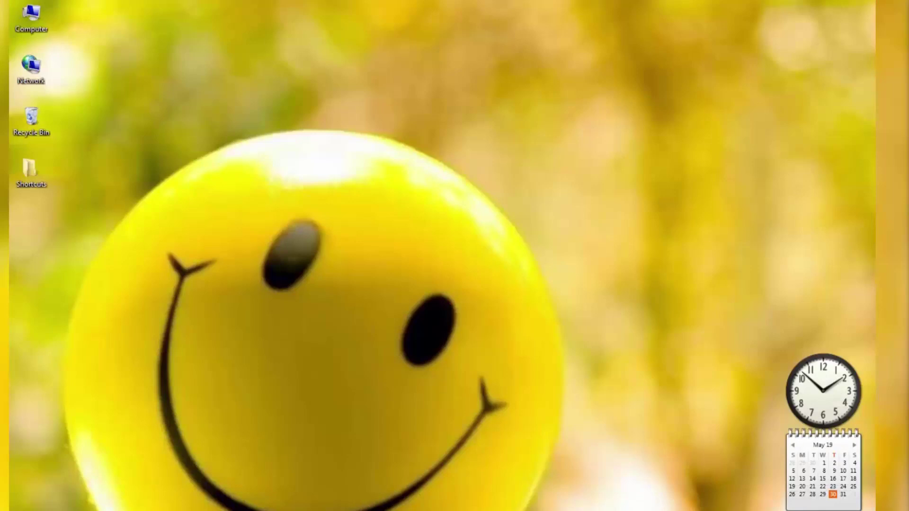
Launch Command Prompt by searching 'cmd' from the Start menu
key("super")
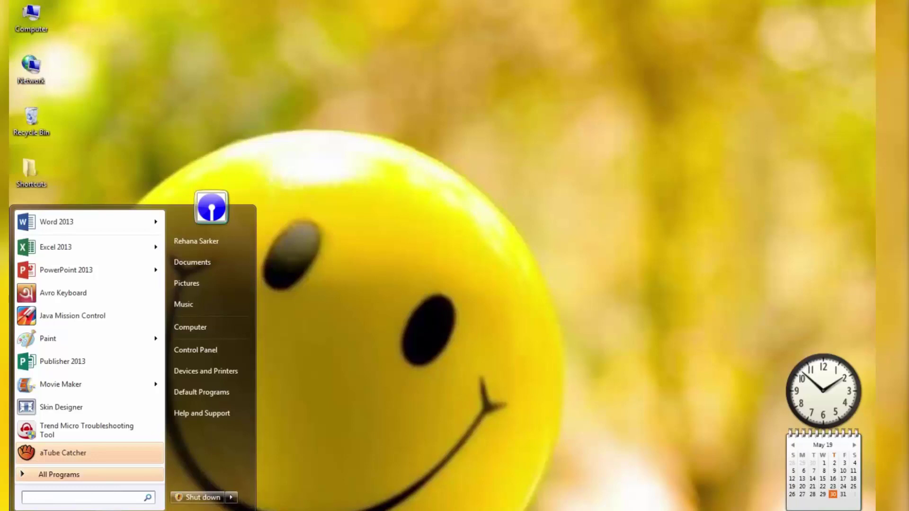
type("cmd")
key("Return")
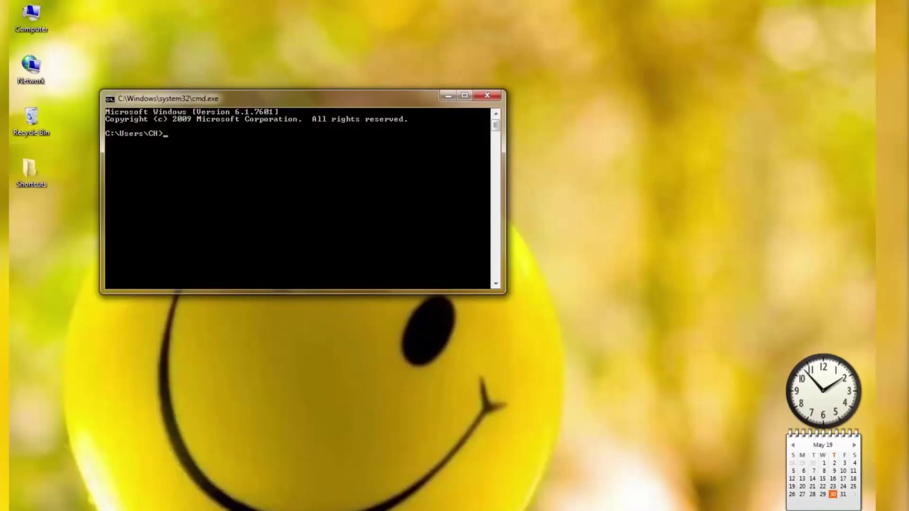
Run 'java' to confirm it lists usage options, then run 'java -version'
type("java")
key("Return")
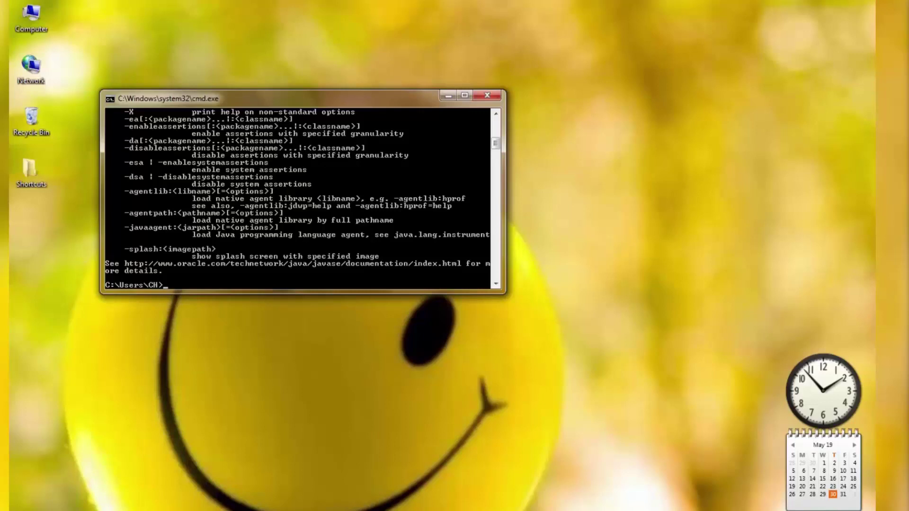
type("java -version")
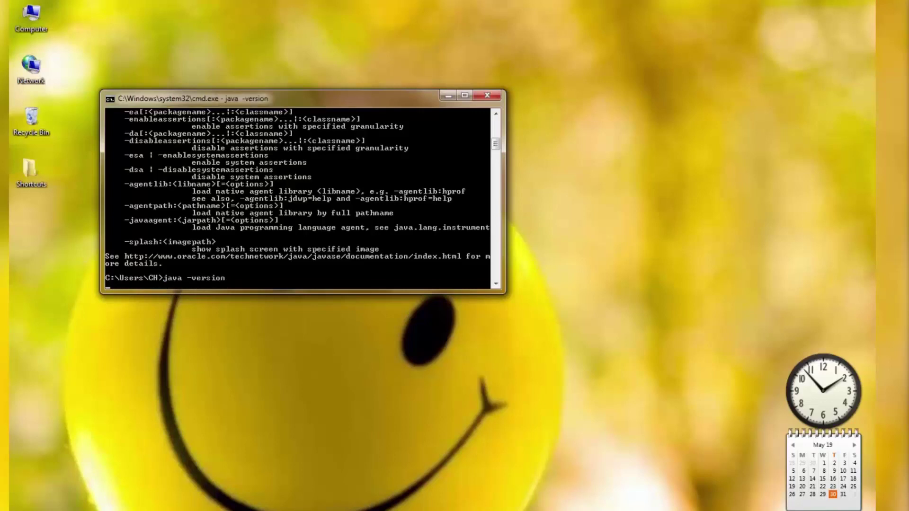
key("Return")
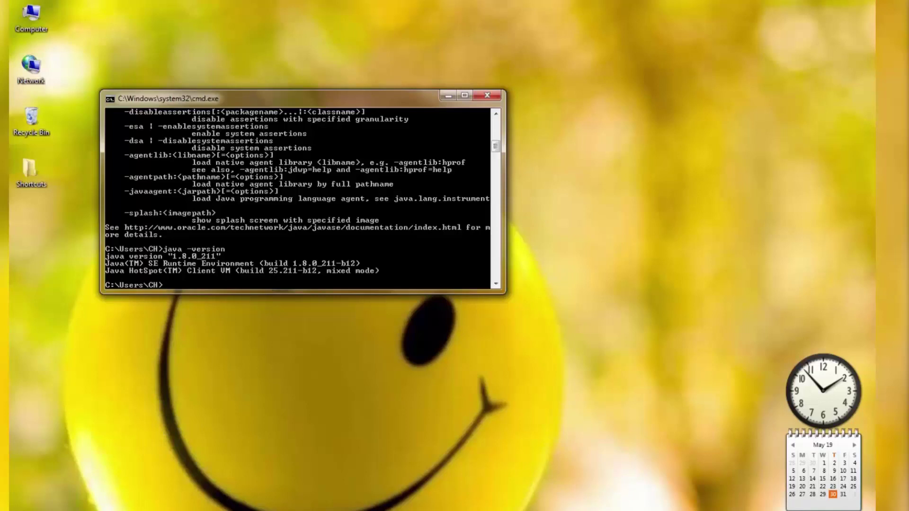
Maximize the console and run the mistyped 'java version' command
left_click(465, 95)
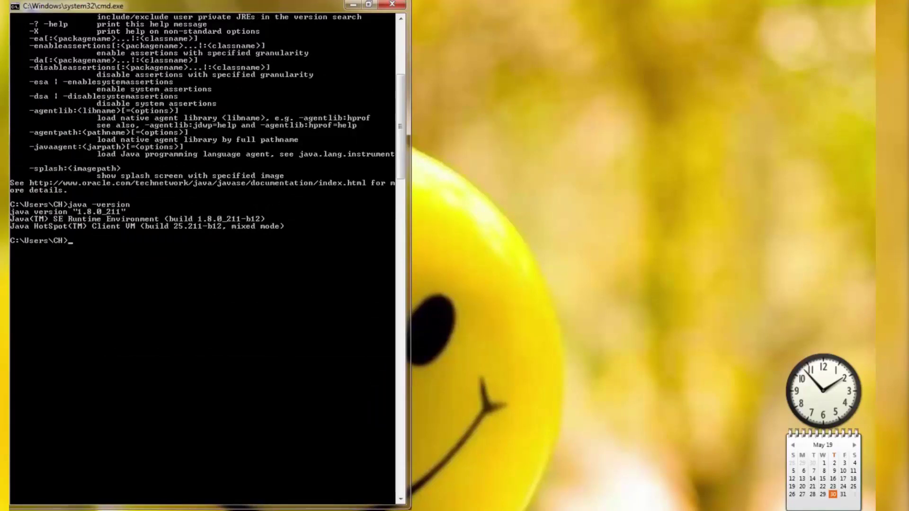
type("java version")
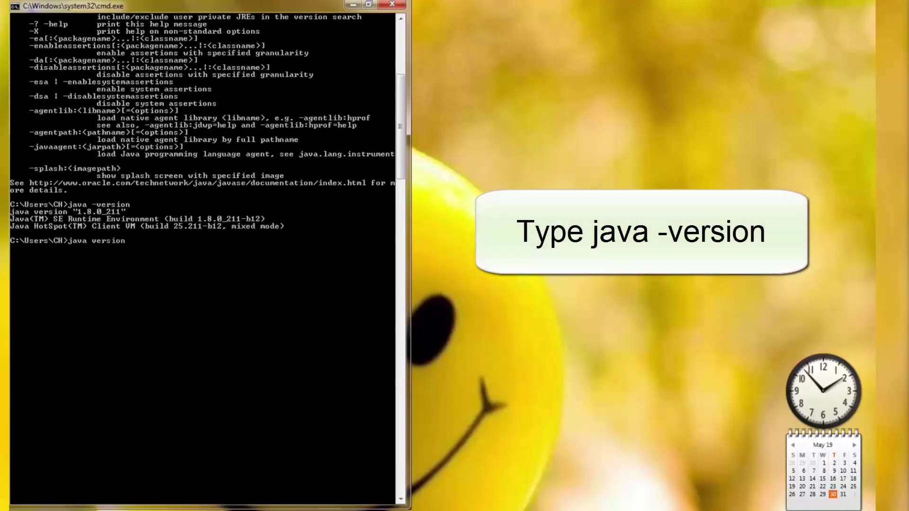
key("Return")
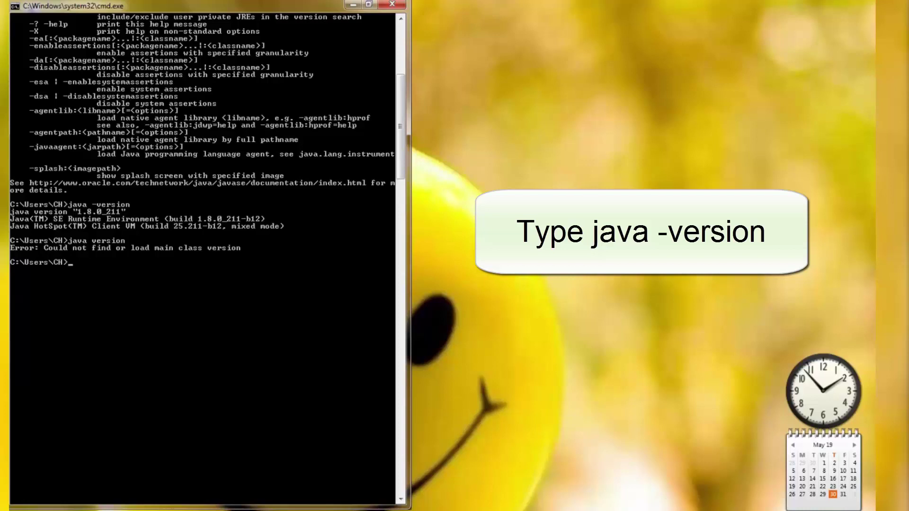
Run 'java -version' to confirm java version 1.8.0_211, then close the console
type("java -version")
key("Return")
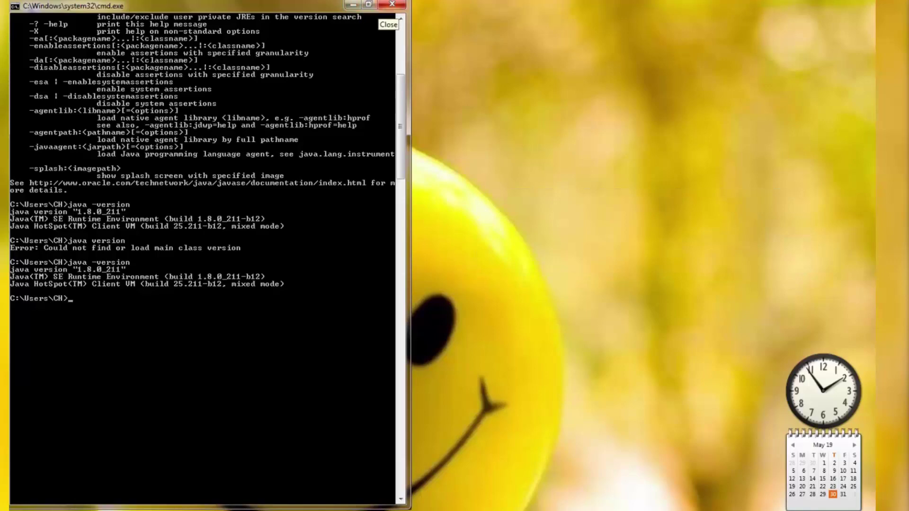
left_click(392, 5)
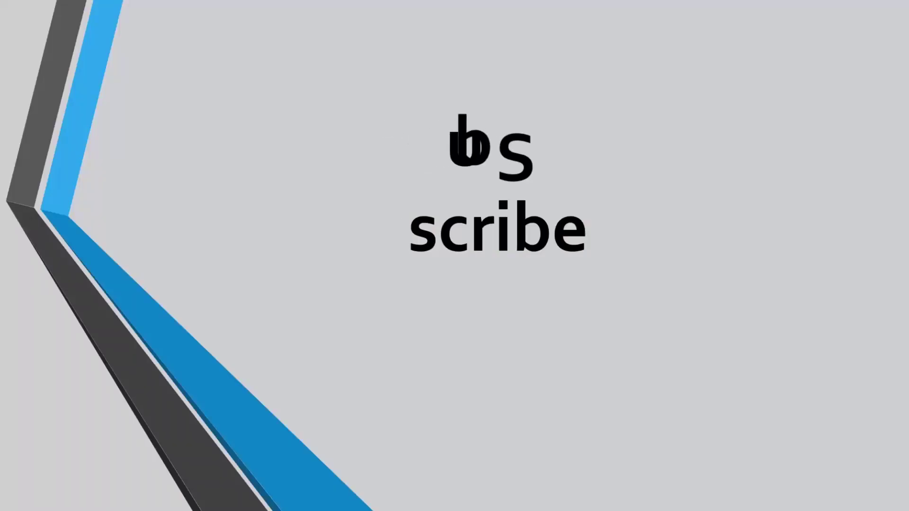